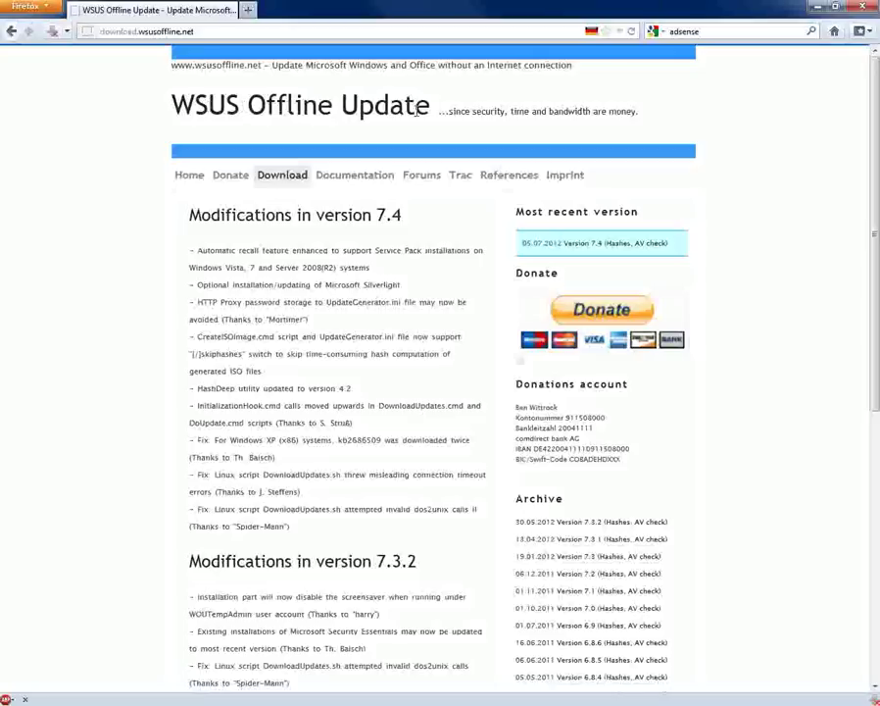
- Select 'WSUS', the tagline, and the word 'bandwidth' in the page heading
left_click_drag(240, 106, 157, 106)
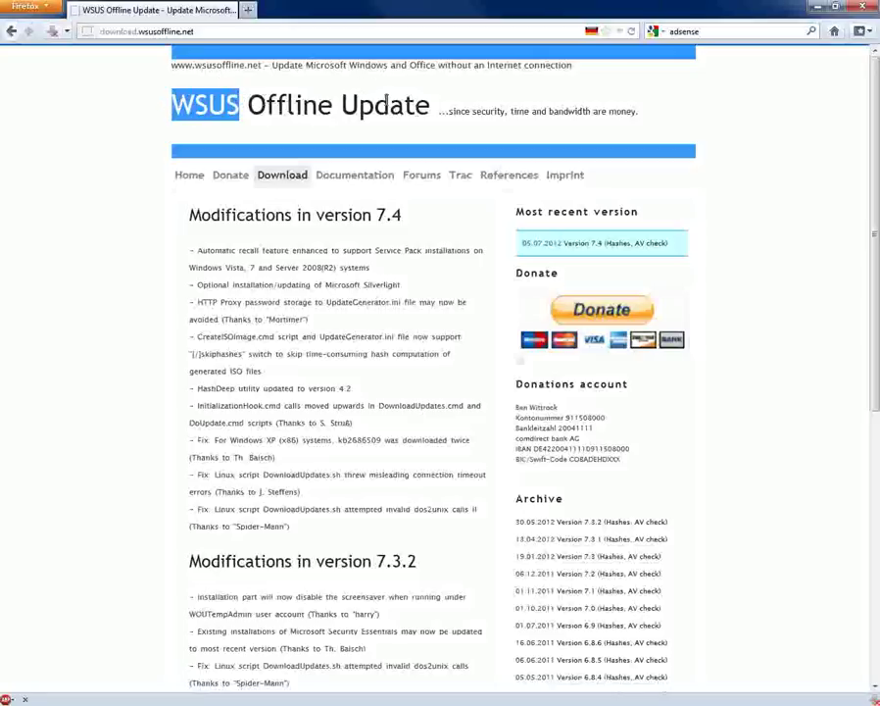
left_click_drag(440, 112, 658, 129)
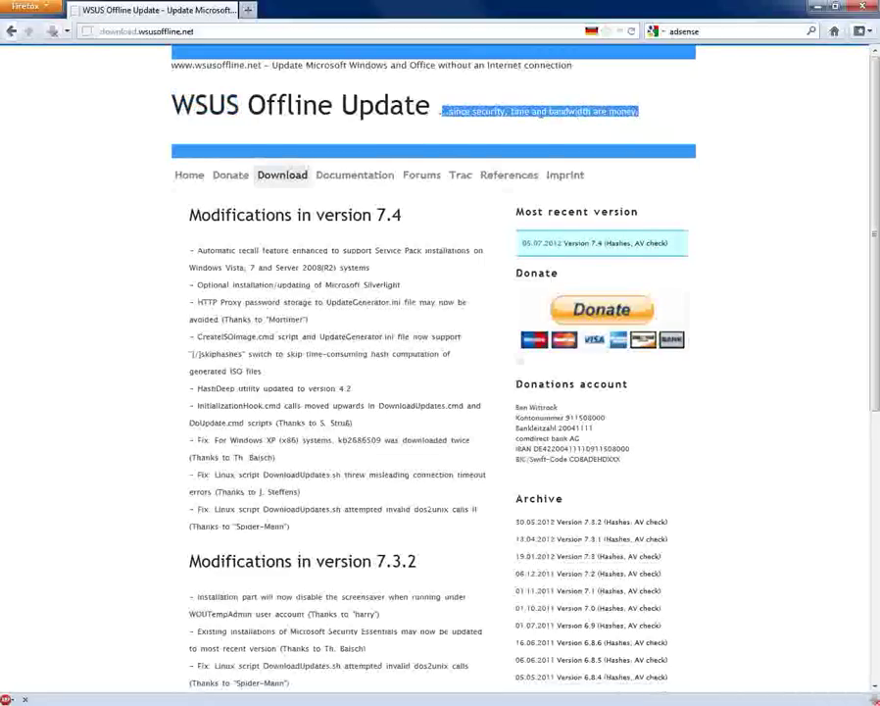
left_click(621, 106)
double_click(561, 111)
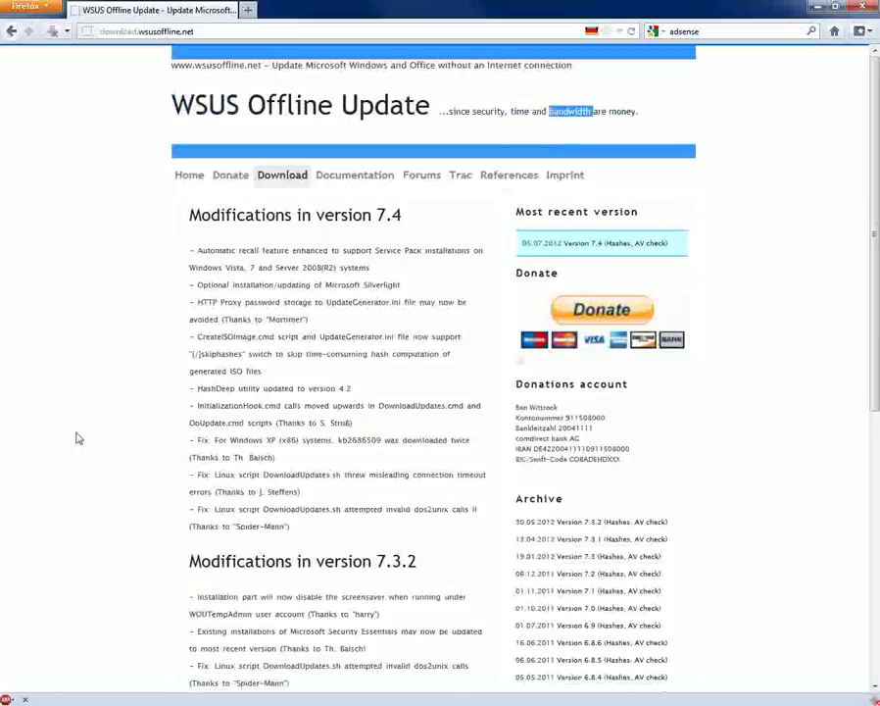
scroll(76, 435, "down", 4)
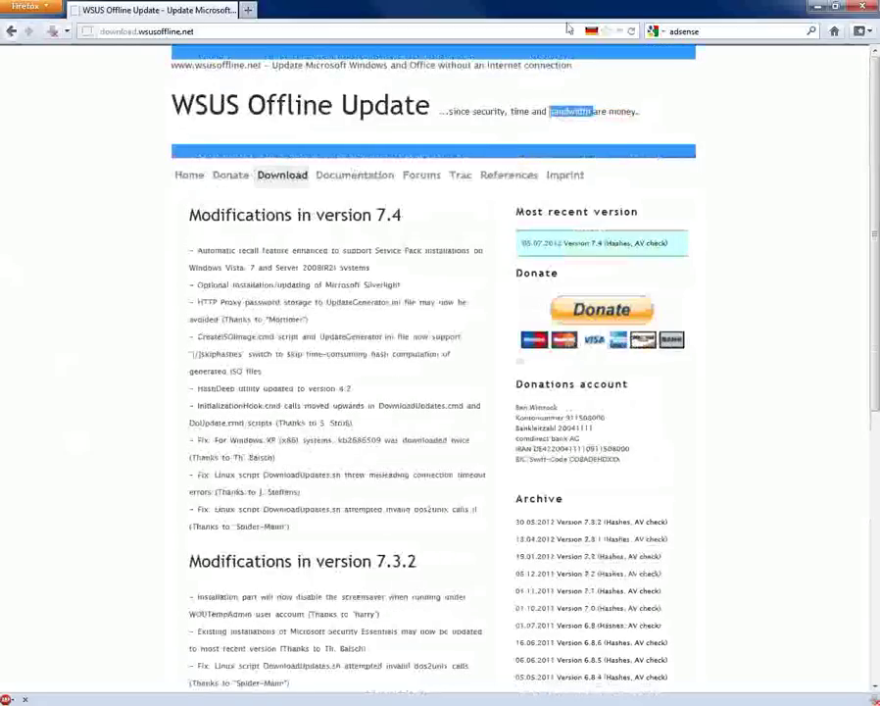
- Go to the site's Home page and select part of the German introduction
mouse_move(596, 37)
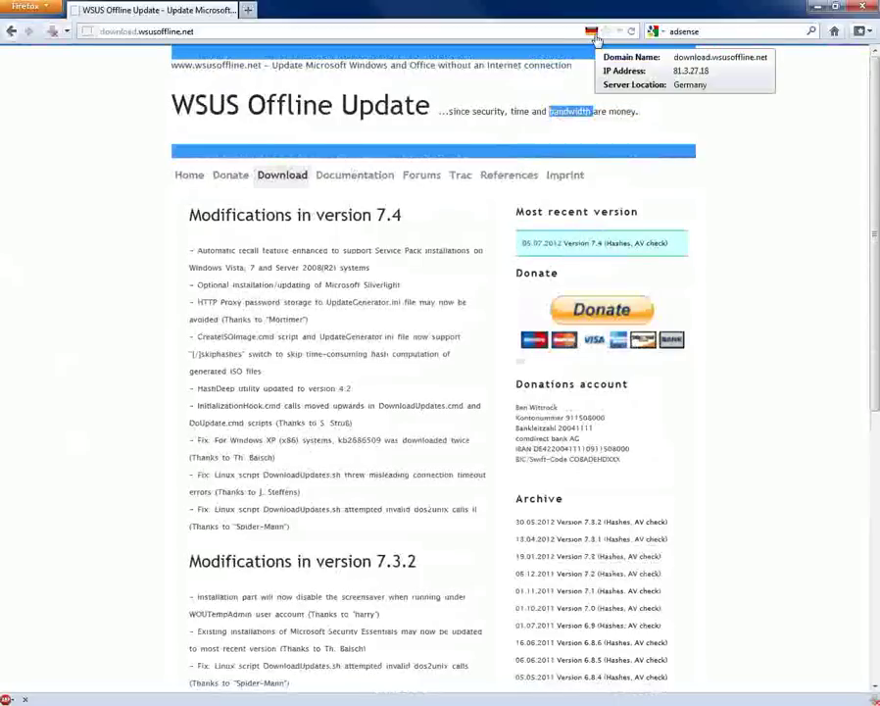
left_click(188, 175)
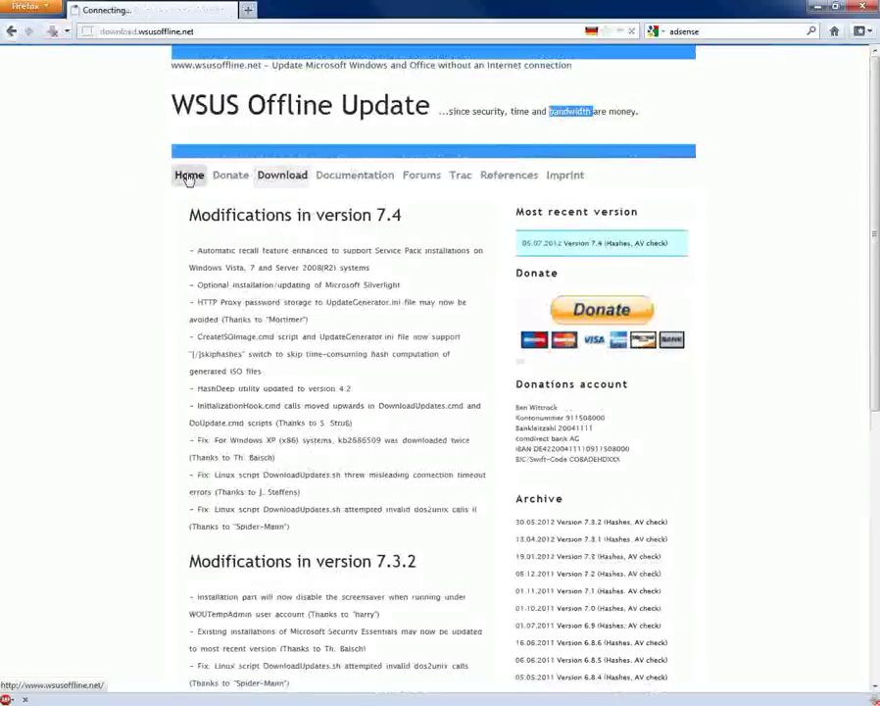
left_click_drag(327, 405, 181, 221)
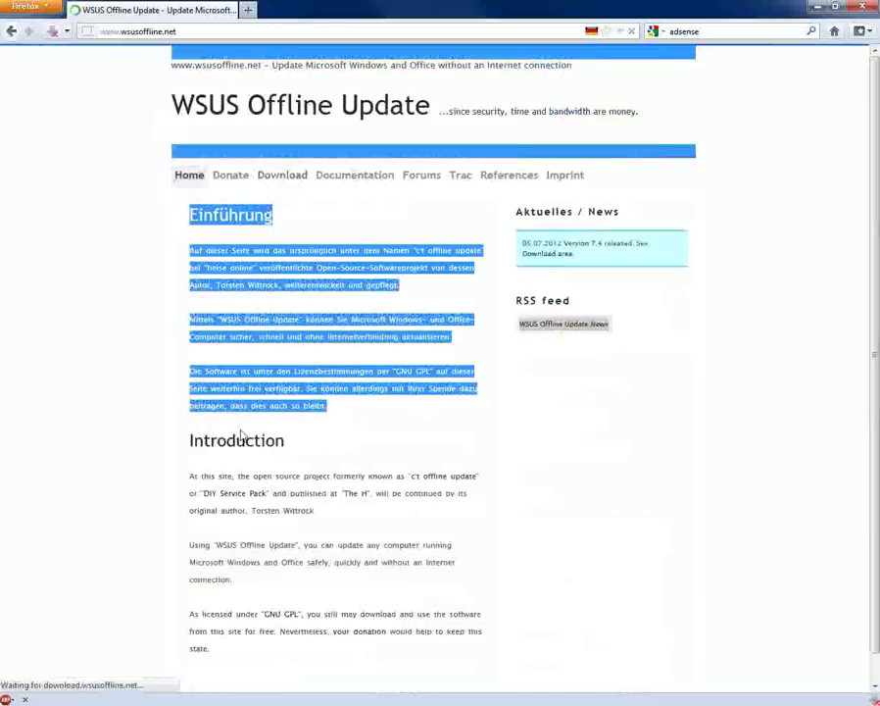
left_click(521, 580)
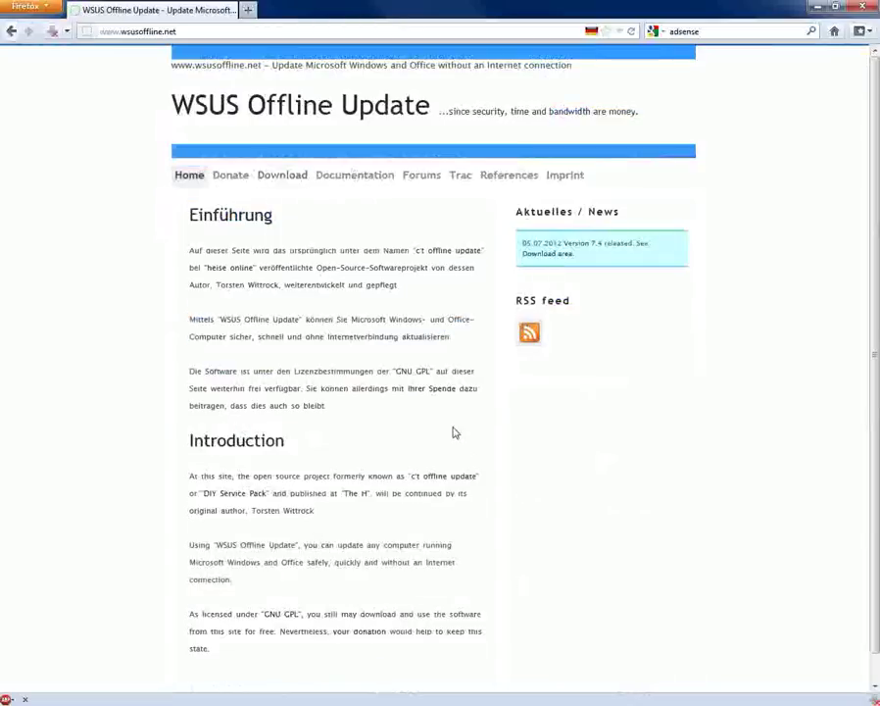
- From the Download page, bring up the wsusoffline74.zip Version 7.4 download prompt and cancel it
left_click(304, 188)
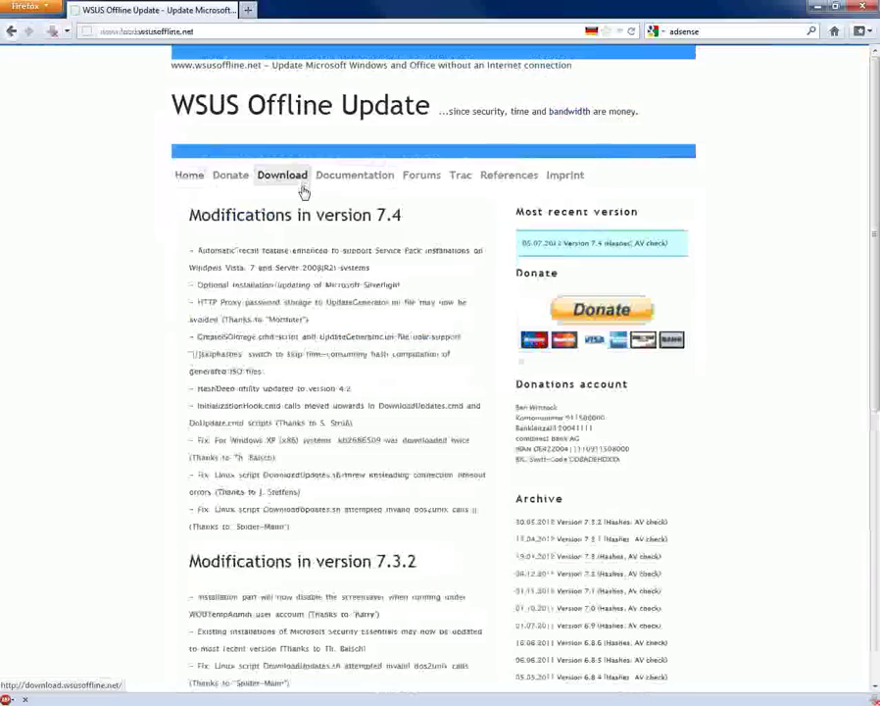
left_click(578, 245)
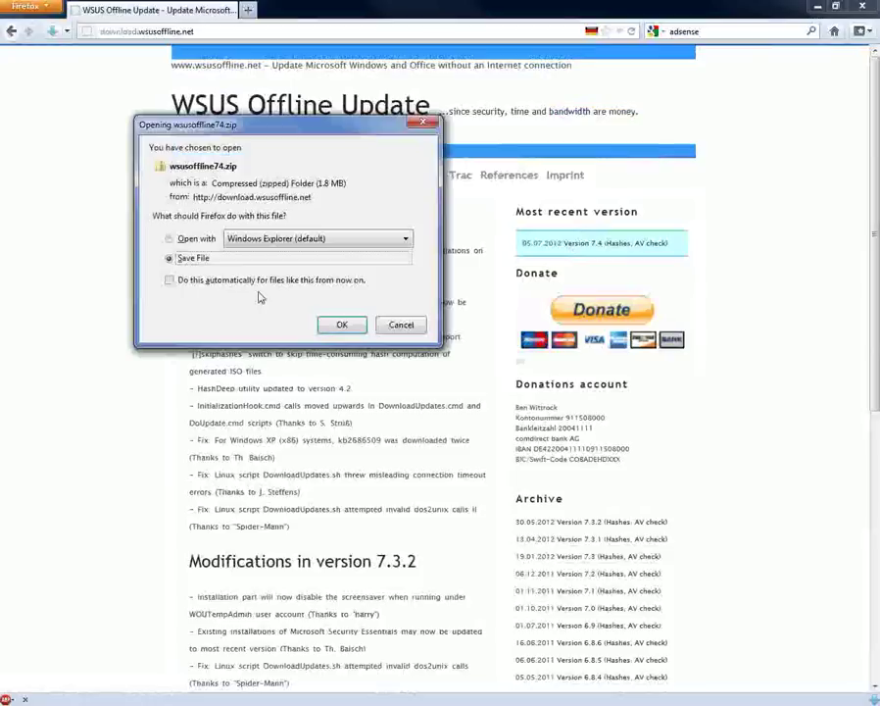
left_click(397, 324)
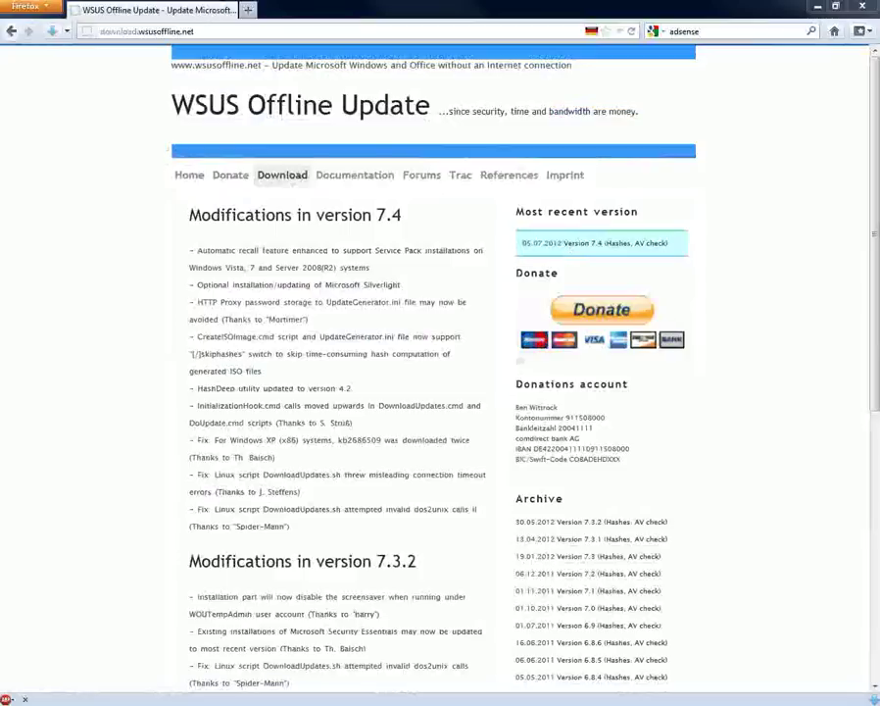
- Run UpdateGenerator.exe from the wsusoffline folder past the security warning, and centre its window
double_click(328, 111)
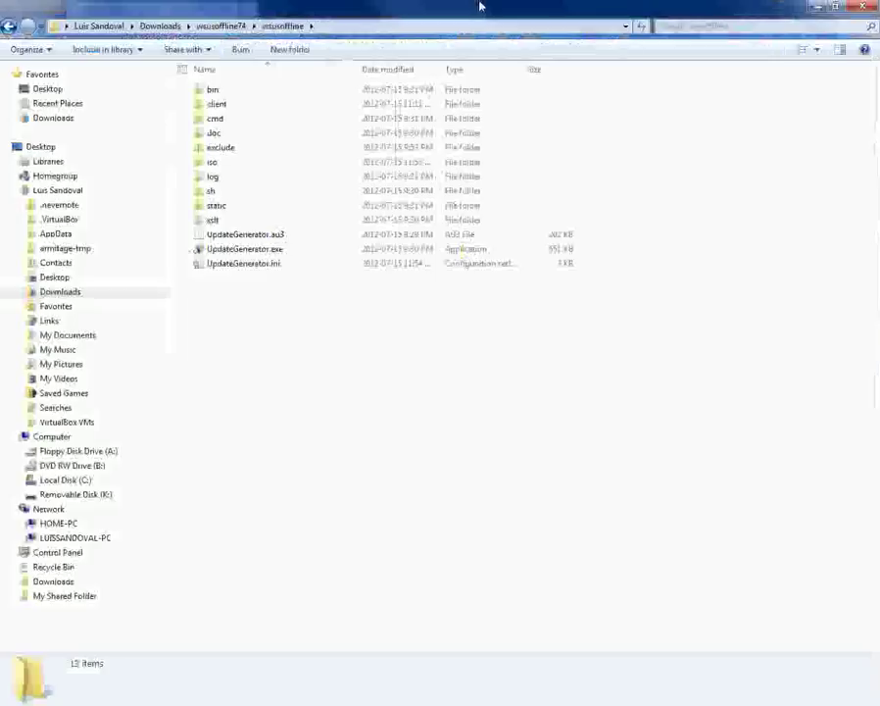
left_click(243, 251)
double_click(242, 251)
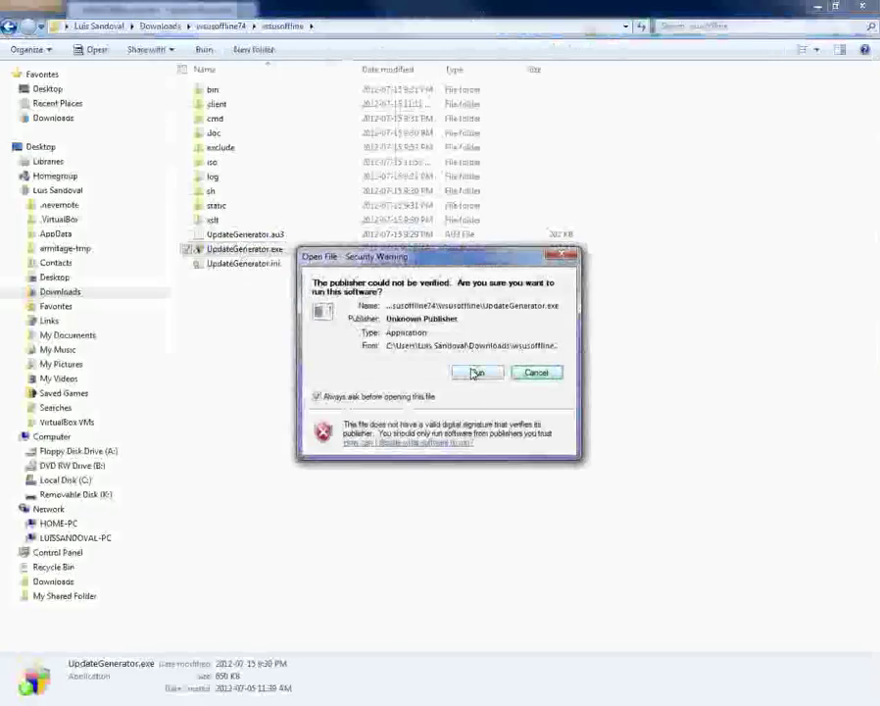
left_click(472, 371)
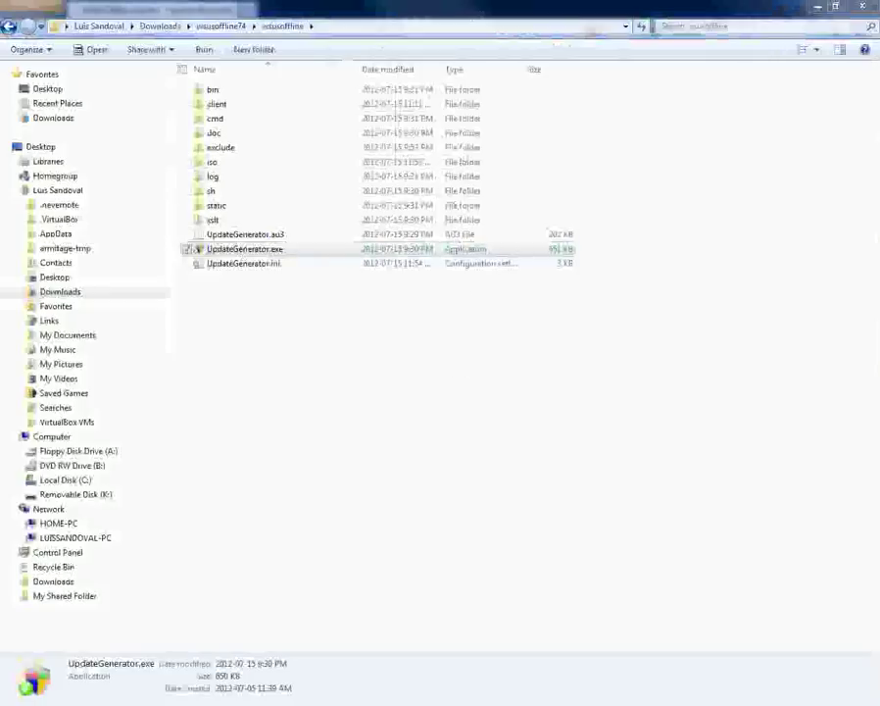
left_click_drag(853, 115, 300, 74)
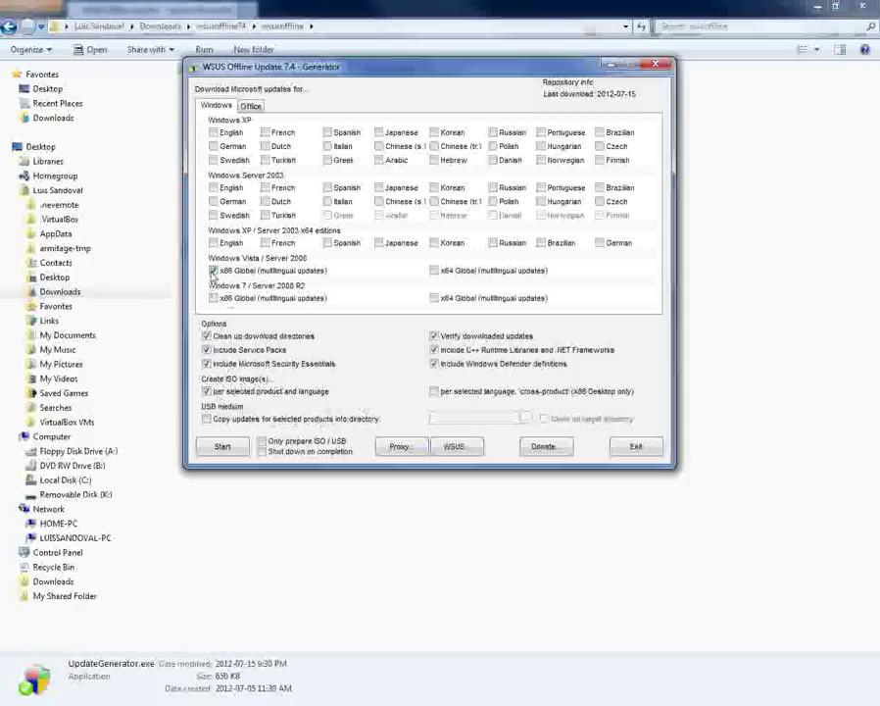
- Switch Vista global updates from x86 to x64, start the download, then close the wget console
left_click(213, 269)
left_click(434, 271)
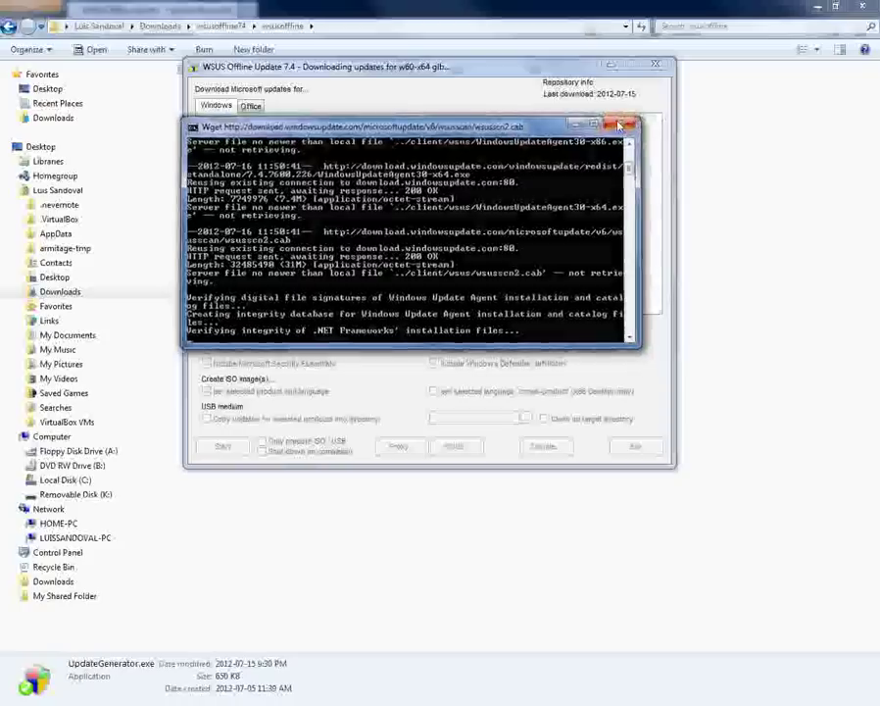
left_click(623, 123)
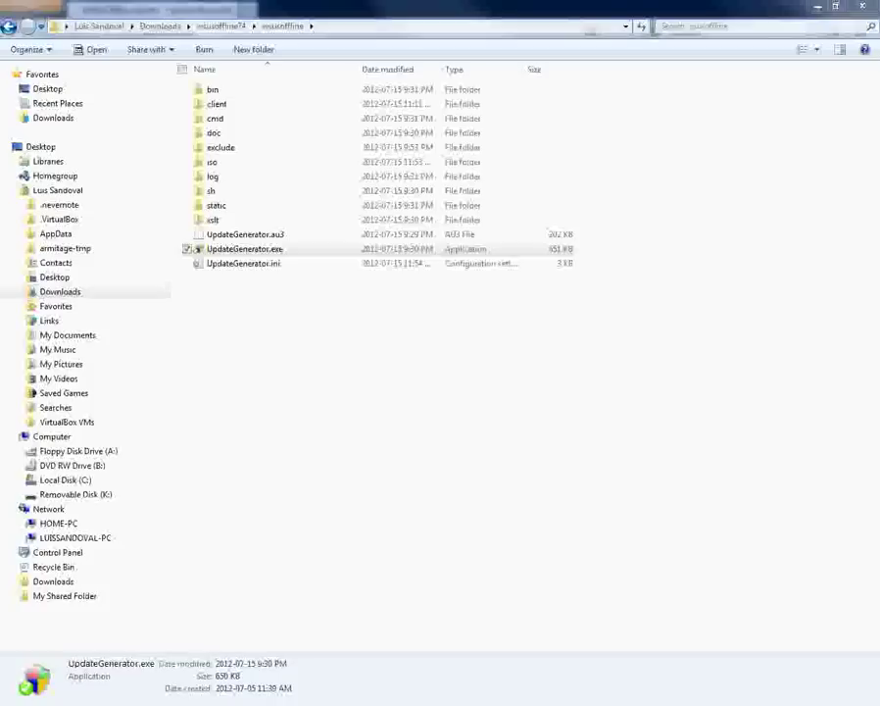
- In a second Downloads window, browse to wsusoffline74\wsusoffline\iso to show the generated ISOs
left_click_drag(879, 125, 261, 121)
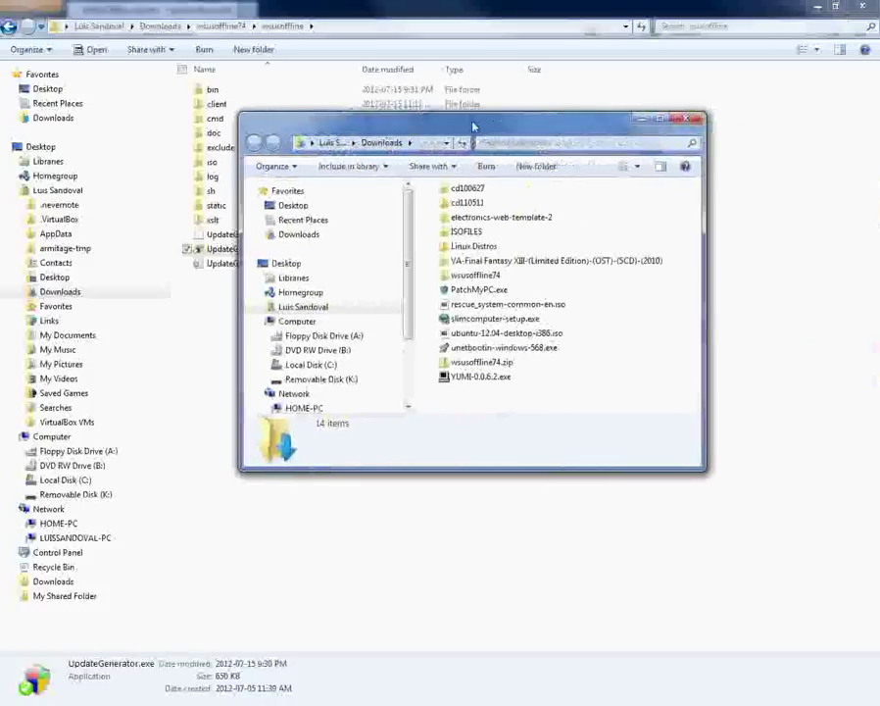
double_click(474, 275)
left_click(489, 215)
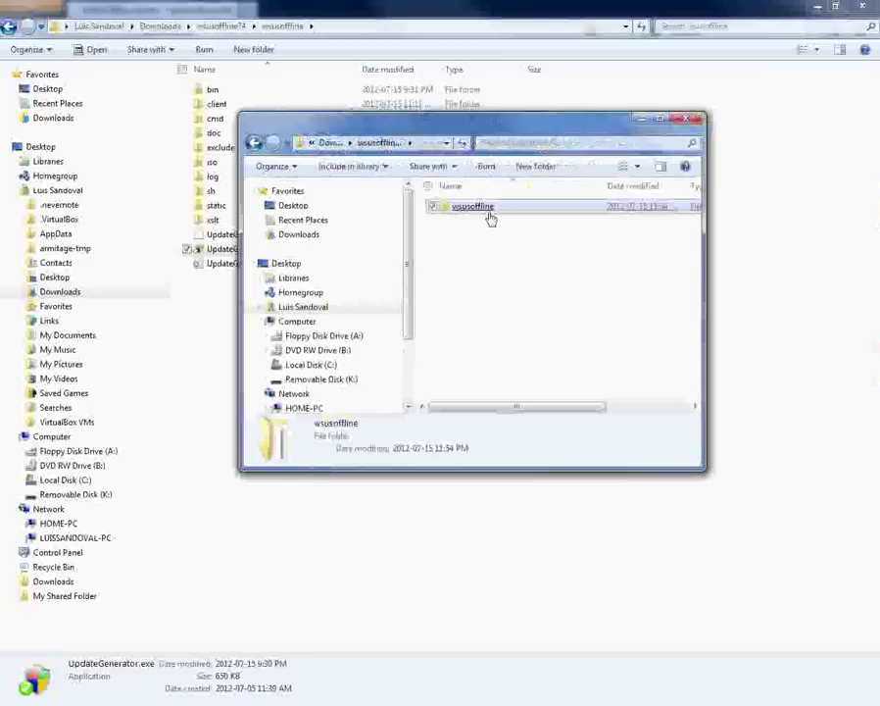
double_click(490, 218)
double_click(467, 283)
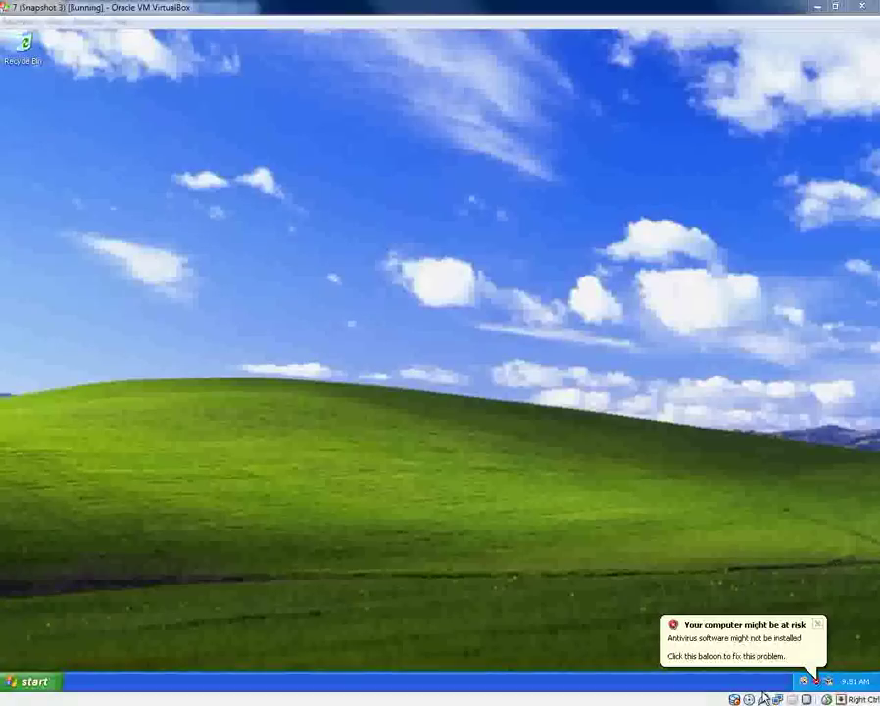
- Mount the generated wsusoffline ISO in the XP machine's virtual CD drive
left_click(748, 699)
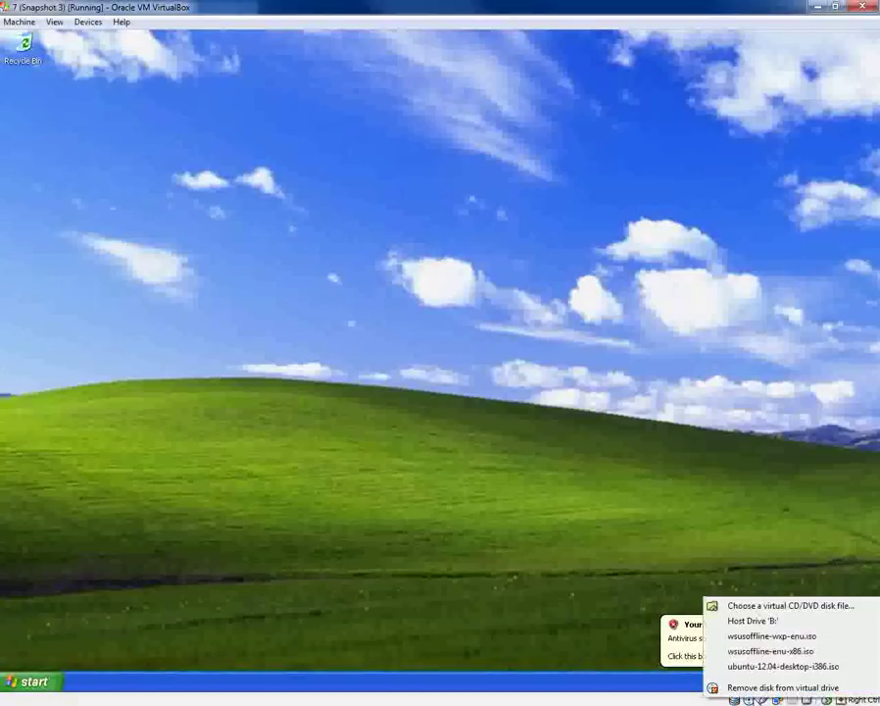
left_click(774, 651)
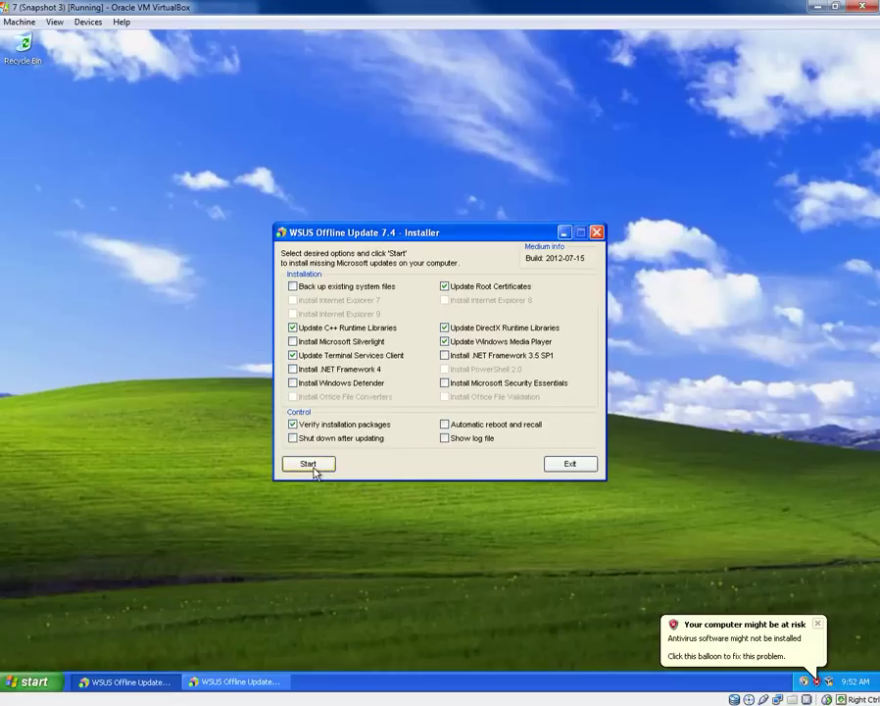
- Clear Terminal Services, C++, DirectX and Root Certificates, enable Security Essentials accepting WGA, and start
left_click(292, 354)
left_click(292, 327)
left_click(444, 328)
left_click(444, 286)
left_click(444, 382)
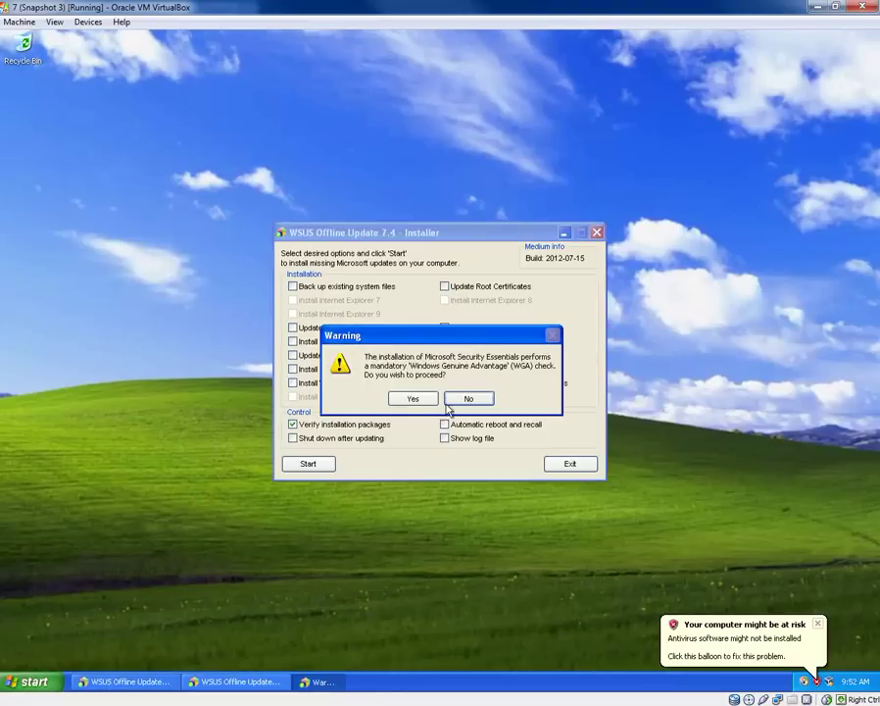
left_click(412, 399)
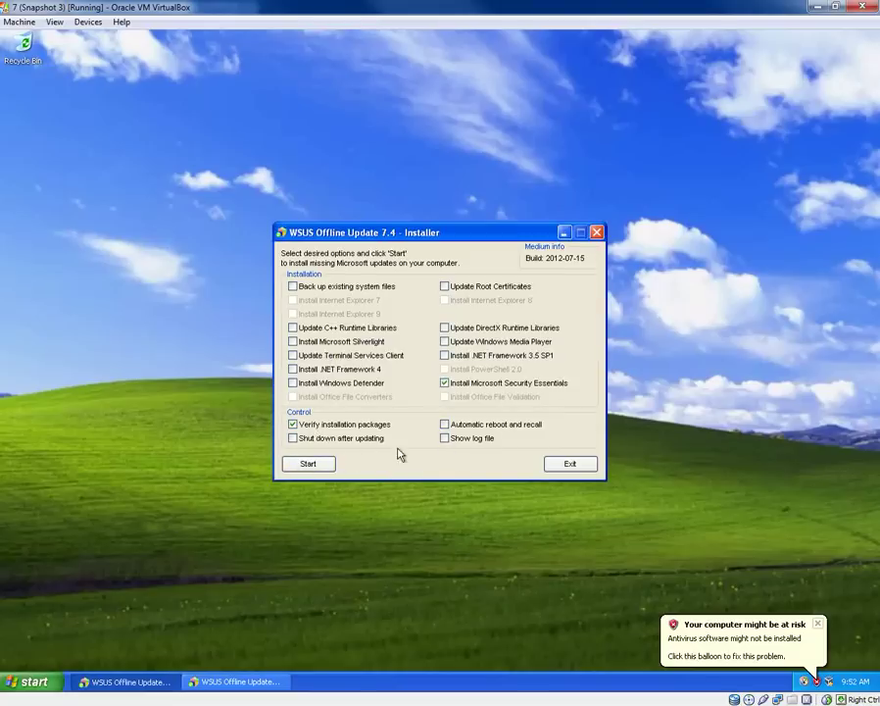
left_click(300, 467)
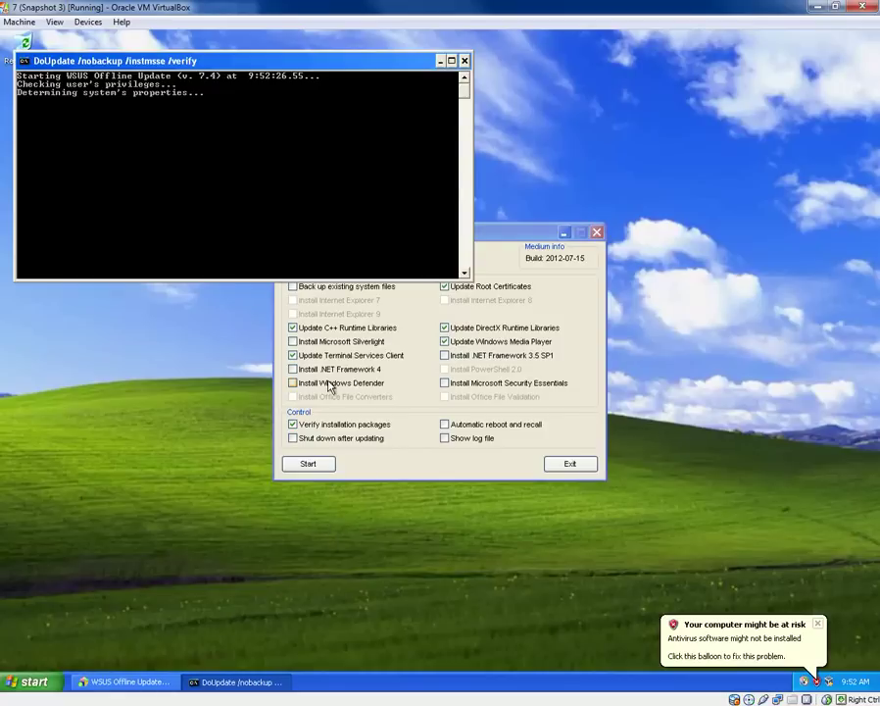